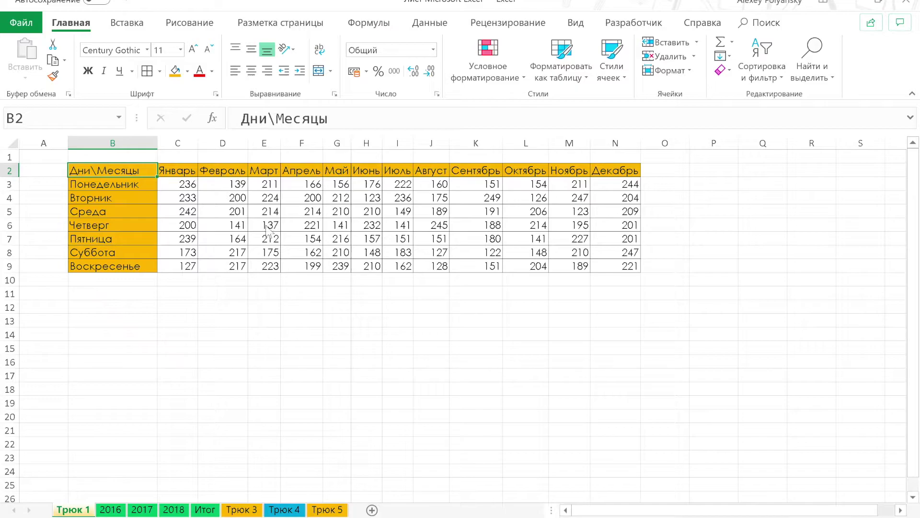
Jump between the table's edges and corners with Ctrl+arrow shortcuts.
key("ctrl+Down")
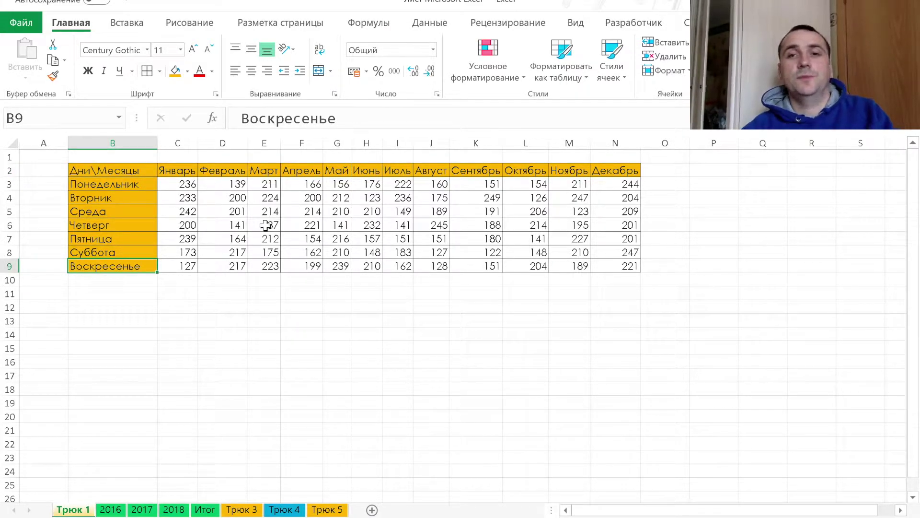
key("ctrl+Right")
key("ctrl+Up")
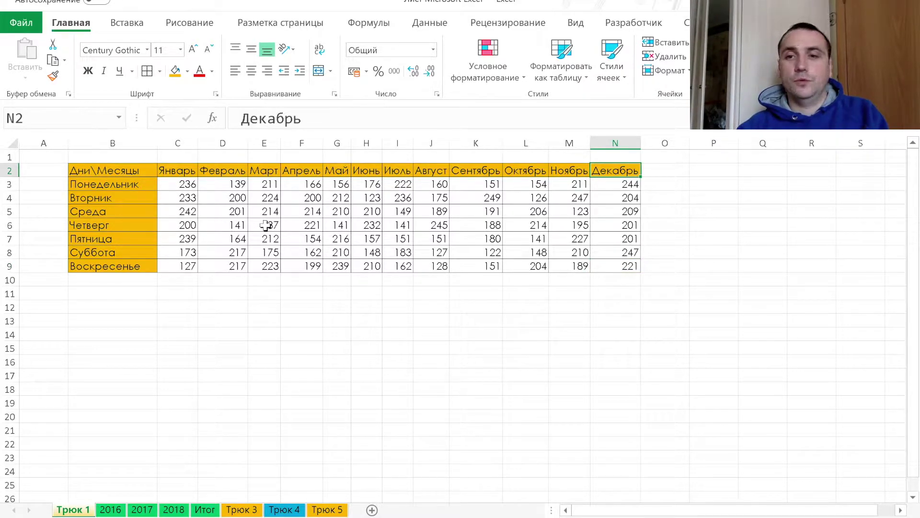
key("ctrl+Left")
key("ctrl+Right")
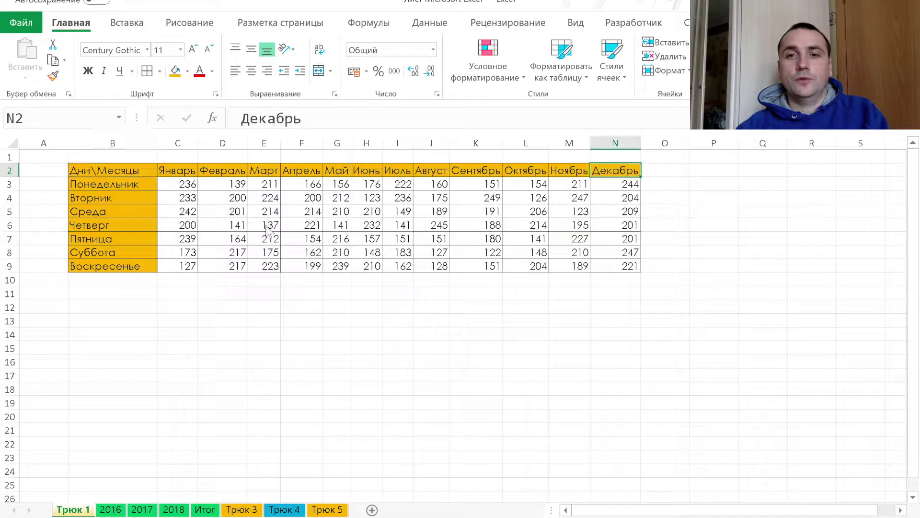
key("ctrl+Down")
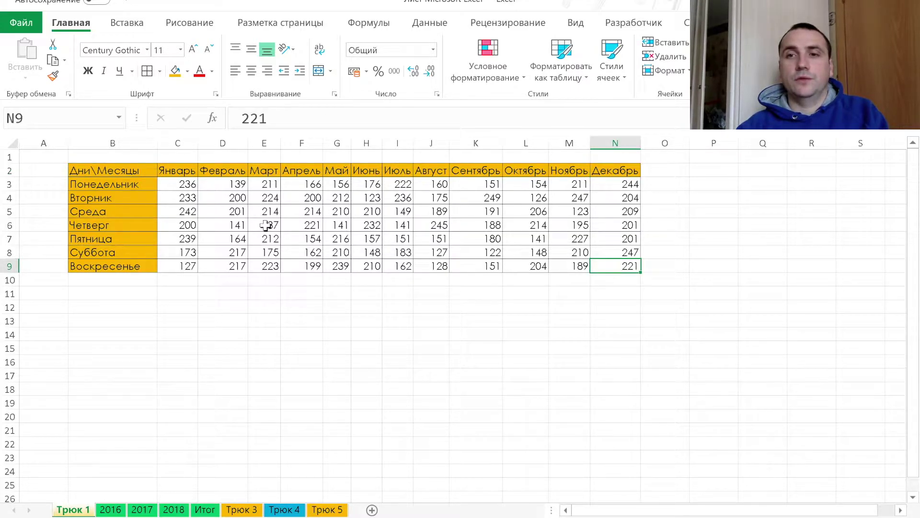
key("ctrl+Left")
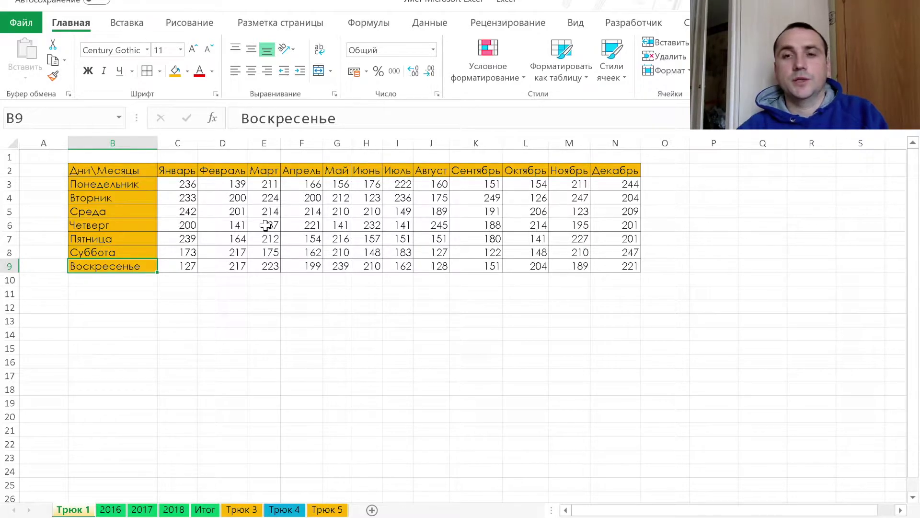
Select the day-name column, the Воскресенье row, and then the whole table with Ctrl+Shift+arrows and Ctrl+A.
key("ctrl+shift+Up")
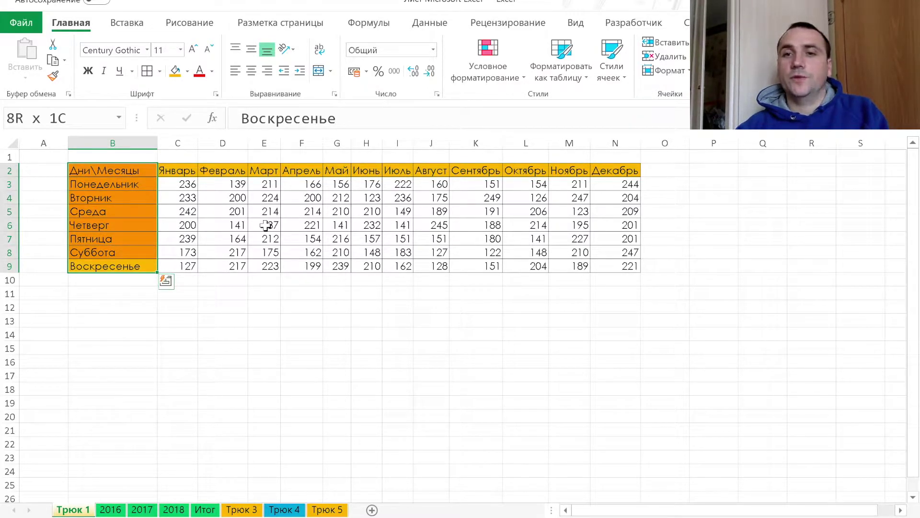
key("Up")
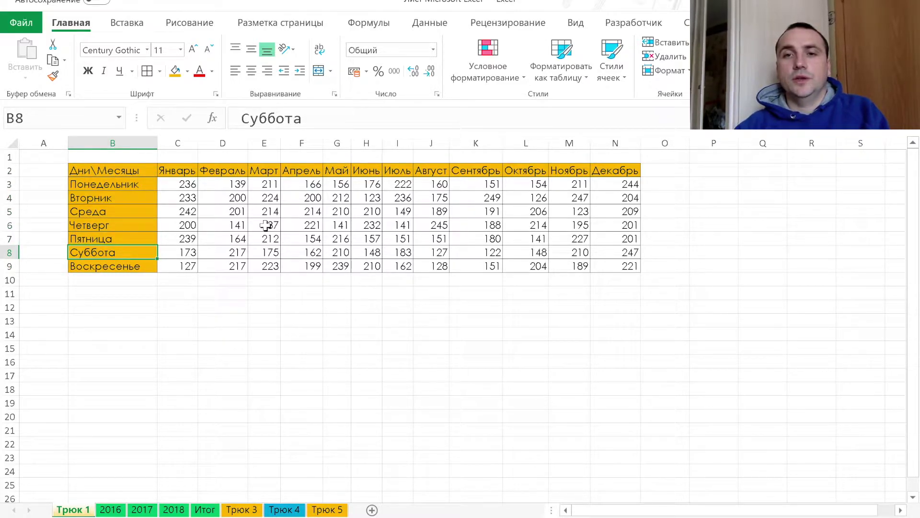
key("Down")
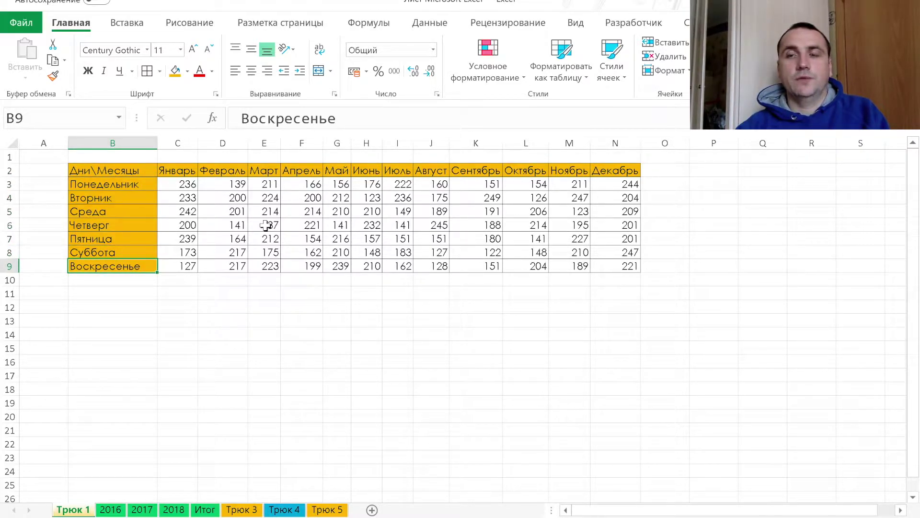
key("ctrl+shift+Right")
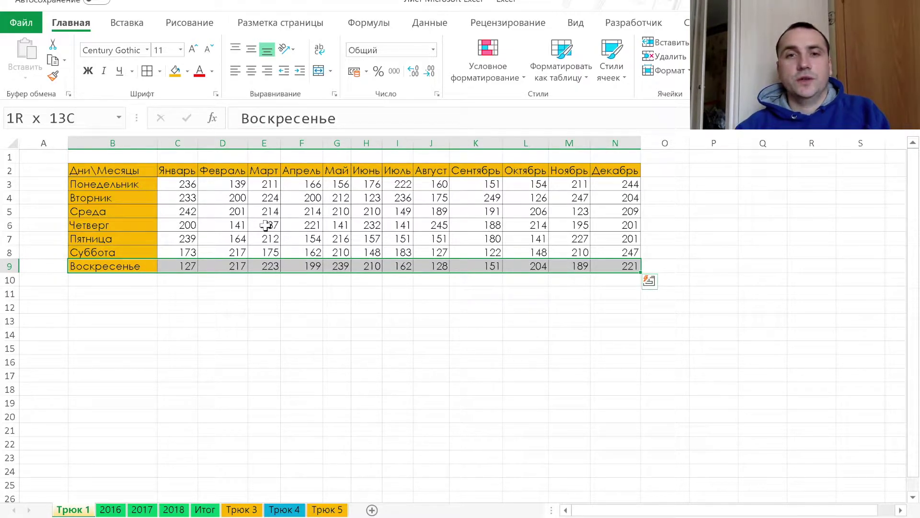
key("ctrl+shift+Up")
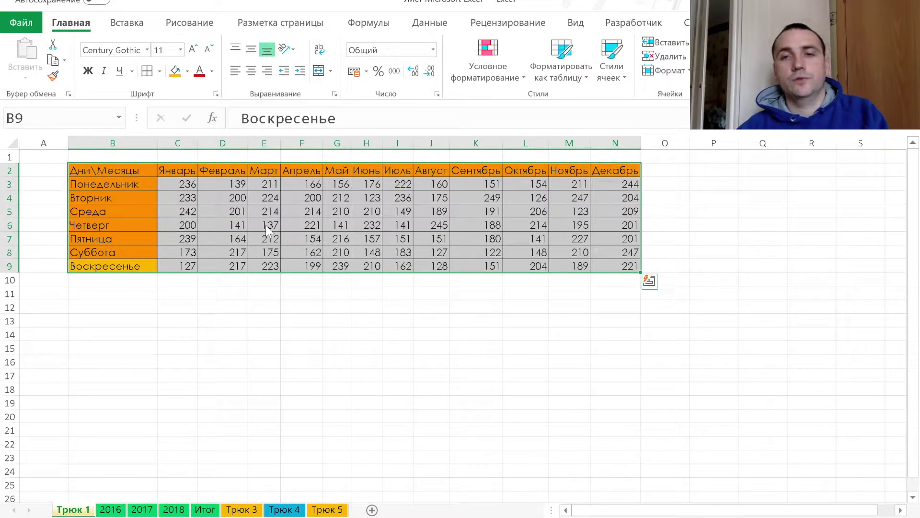
key("Left")
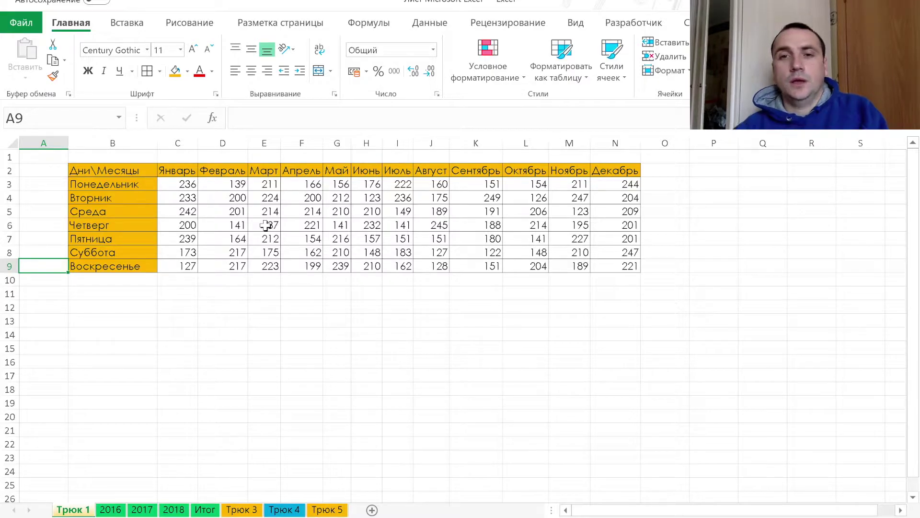
key("Right")
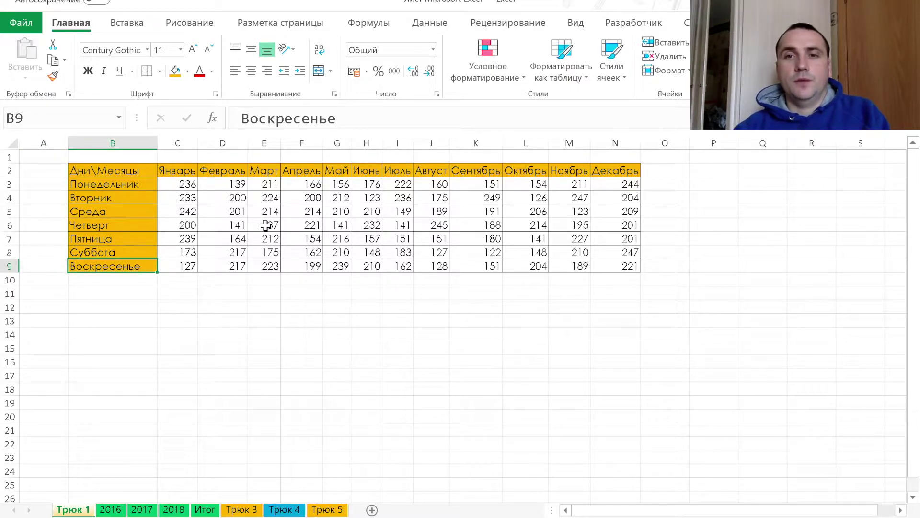
key("ctrl+a")
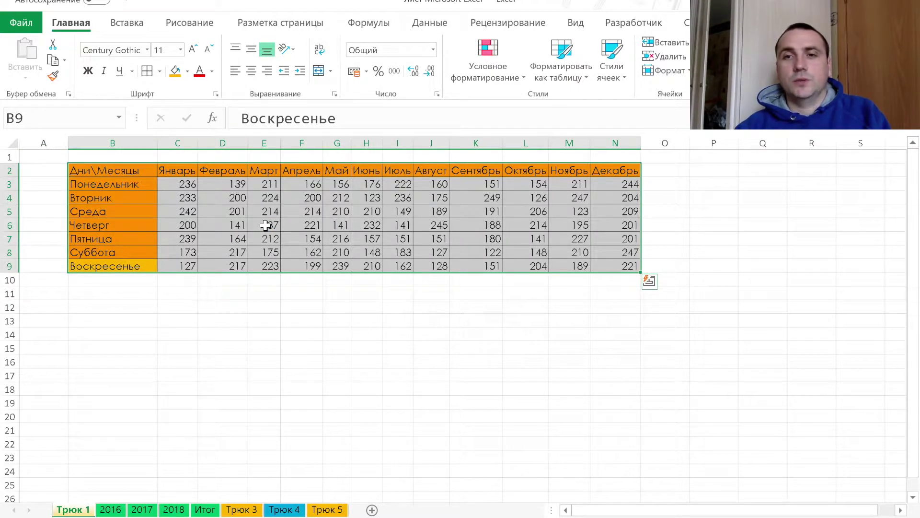
key("Right")
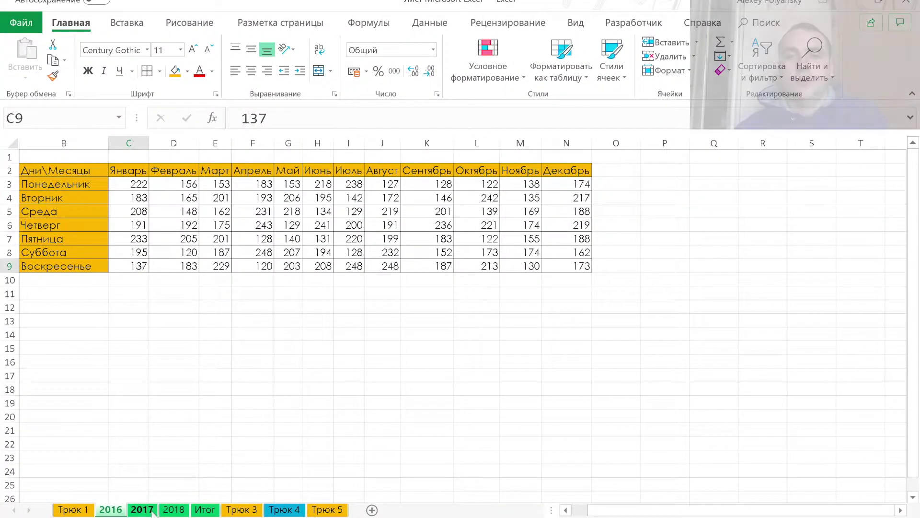
Look through sheets 2017 and 2018, then start a СУММ formula in cell C3 of Итог.
left_click(174, 510)
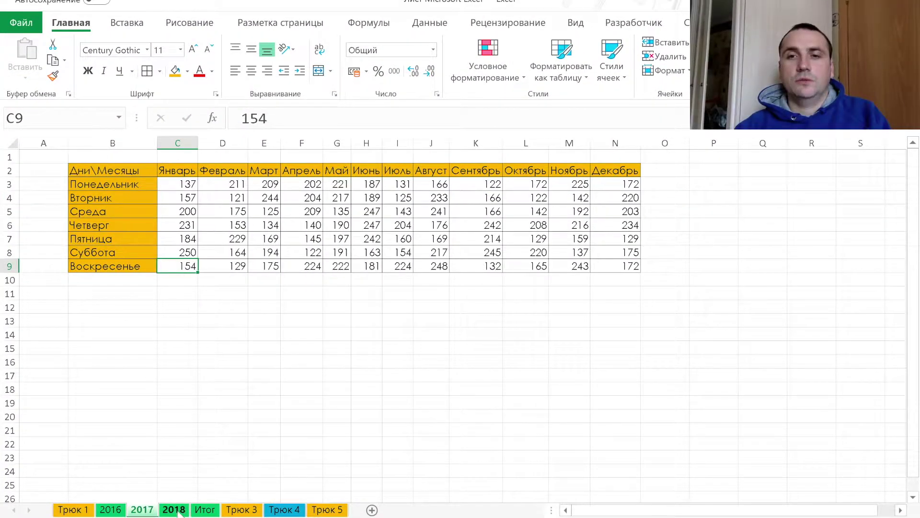
left_click(173, 510)
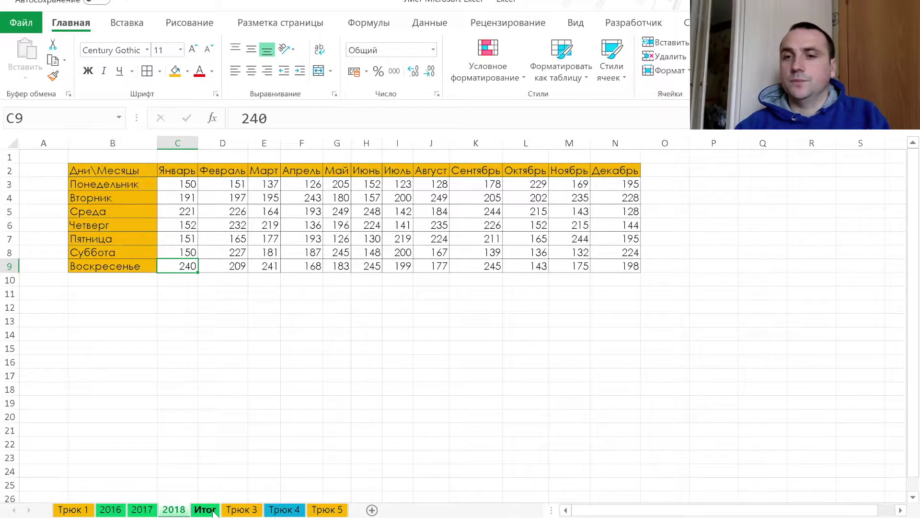
left_click(211, 510)
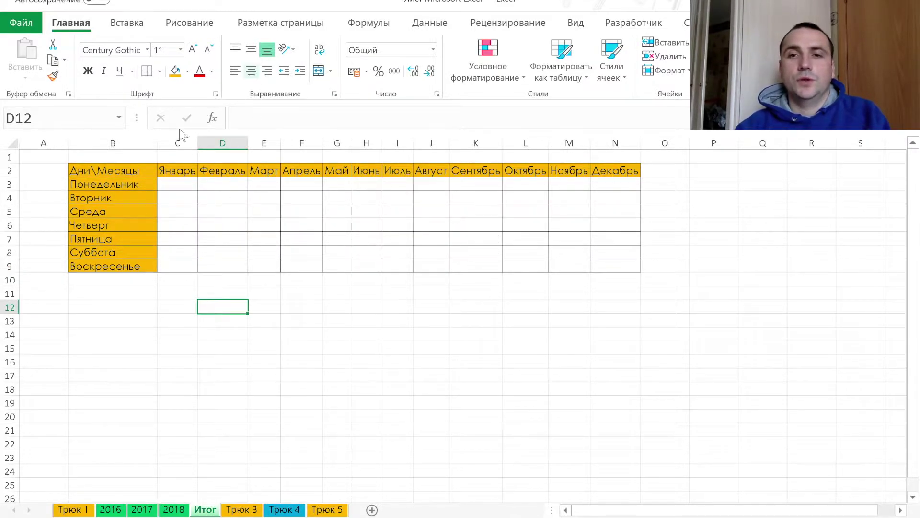
left_click(164, 182)
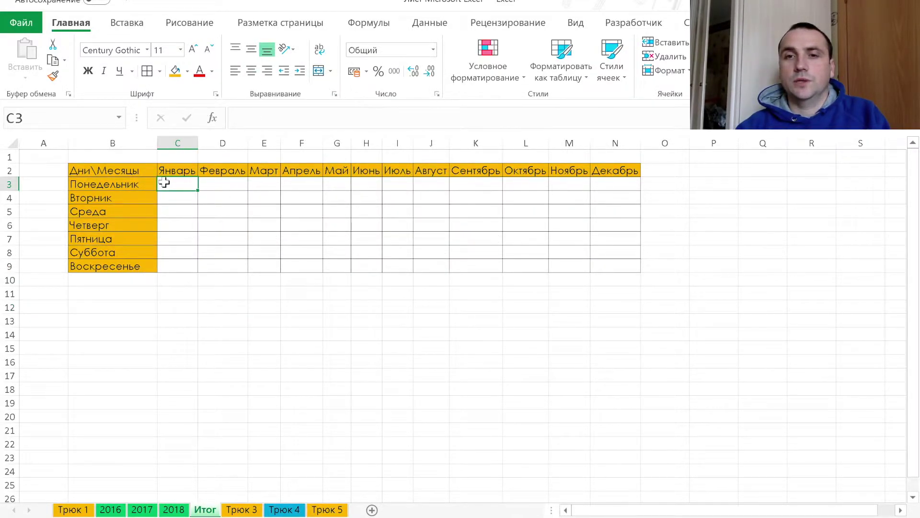
type("=с")
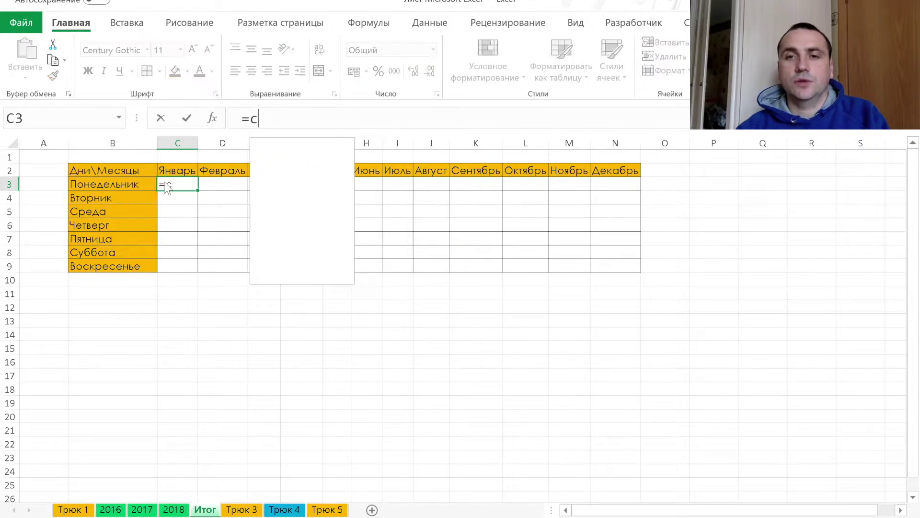
type("у")
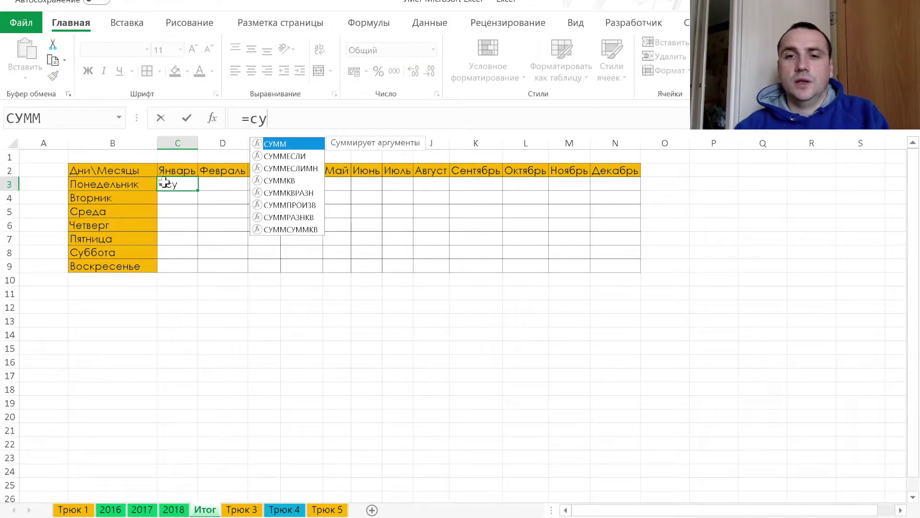
key("Tab")
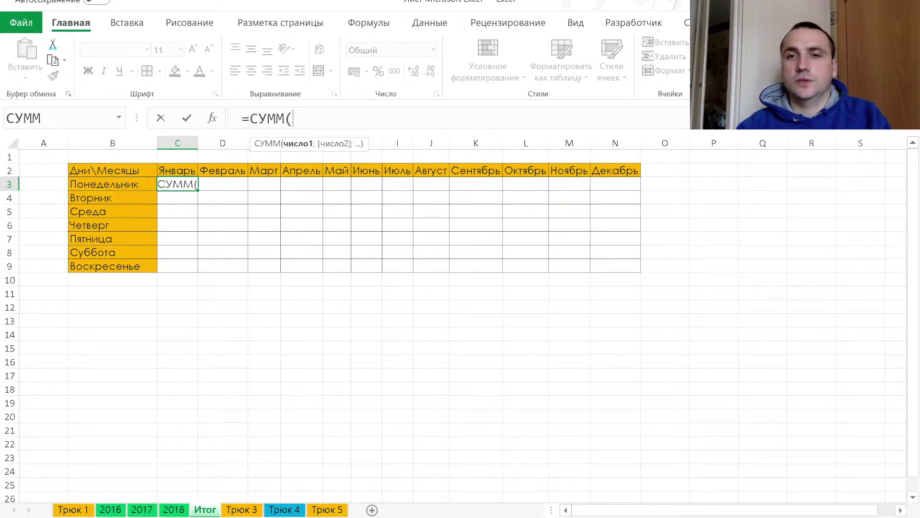
Make C3 sum C3 across sheets 2016 to 2018 and fill the formula over the whole table.
left_click(118, 511)
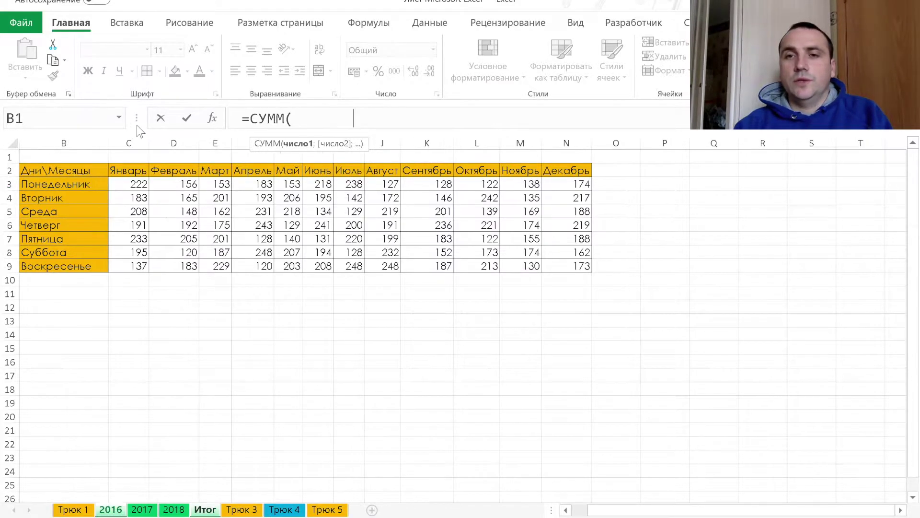
left_click(140, 185)
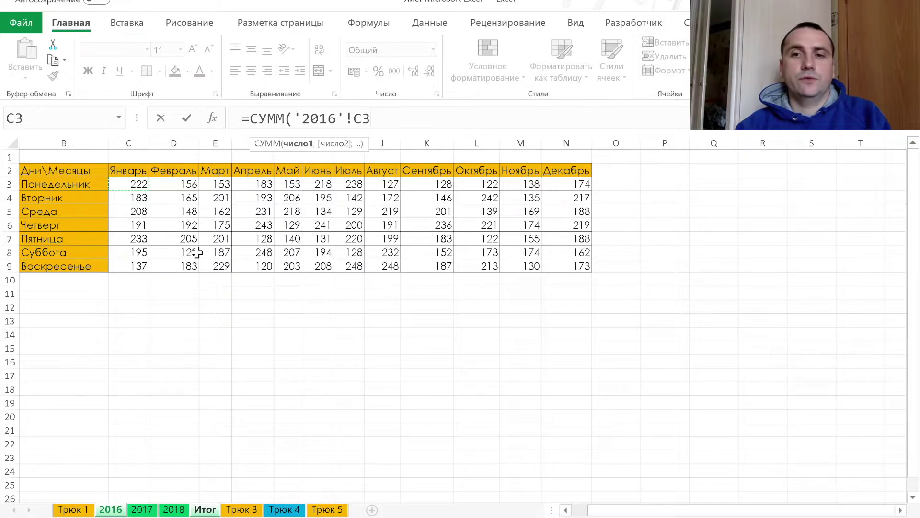
left_click(181, 511, "shift")
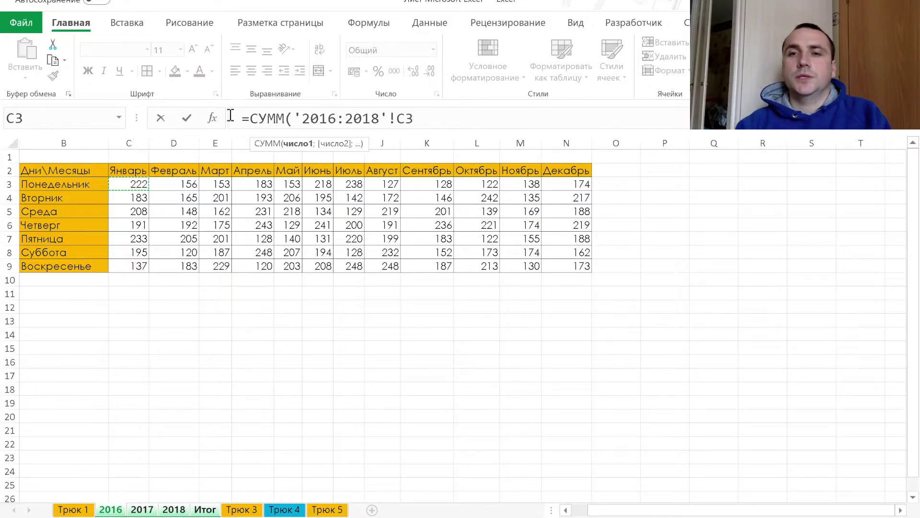
left_click(187, 119)
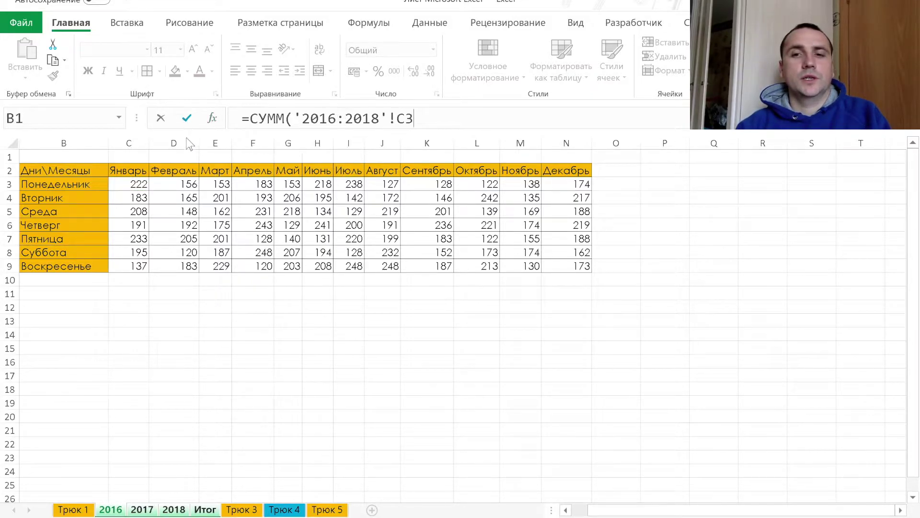
mouse_move(199, 188)
left_mouse_down()
mouse_move(195, 271)
mouse_move(621, 268)
left_mouse_up()
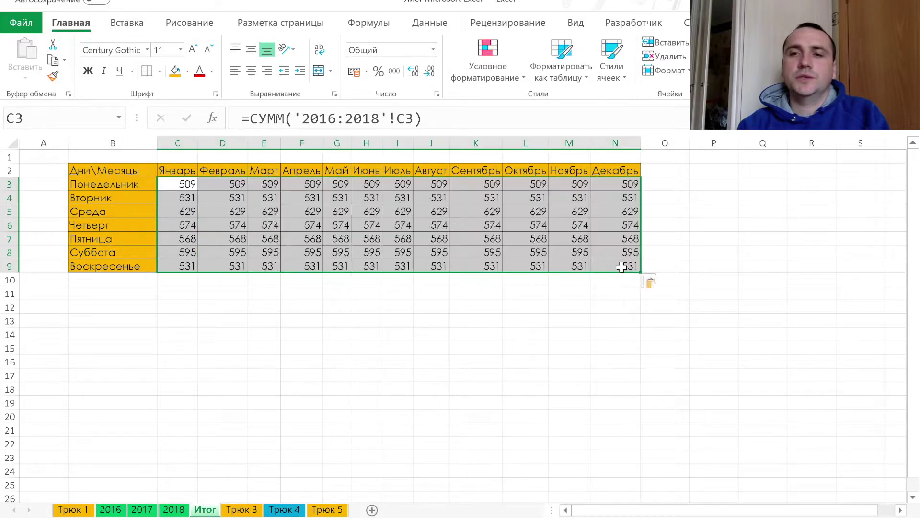
left_click(568, 186)
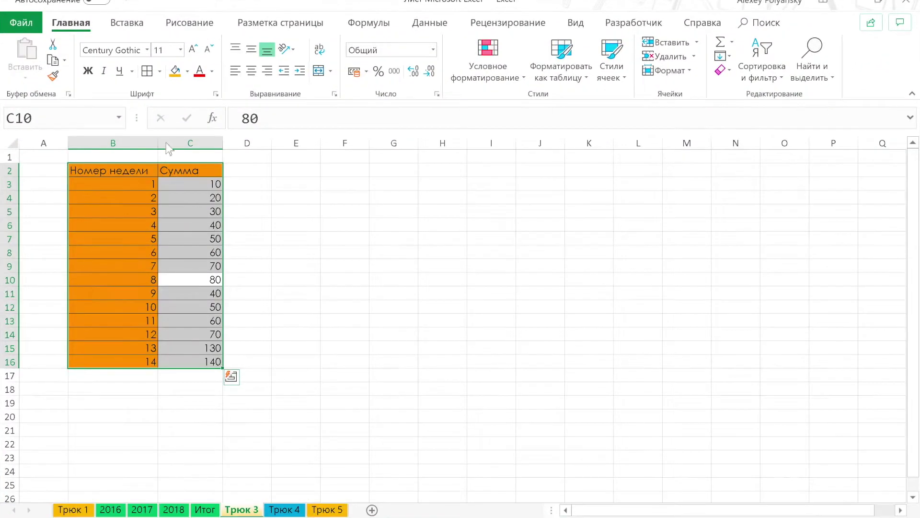
Preview a forecast sheet of the weekly Сумма values as a column chart.
left_click(429, 22)
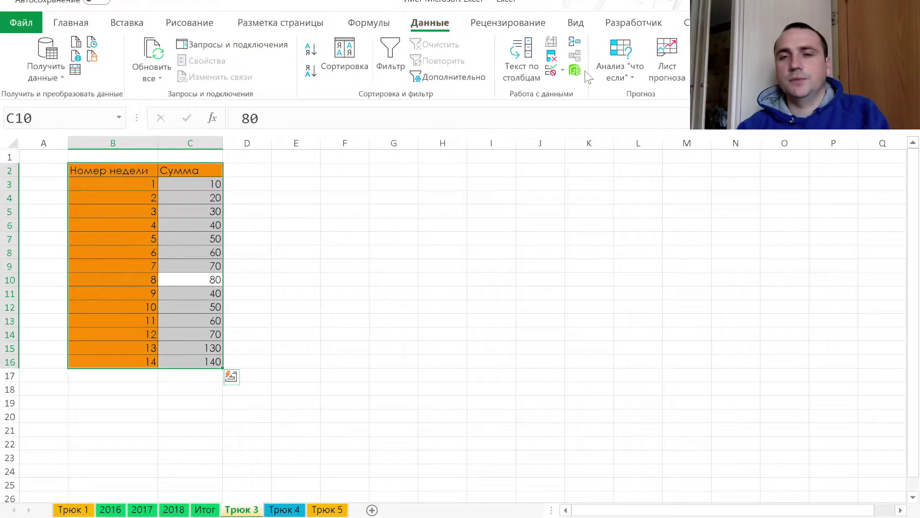
left_click(679, 61)
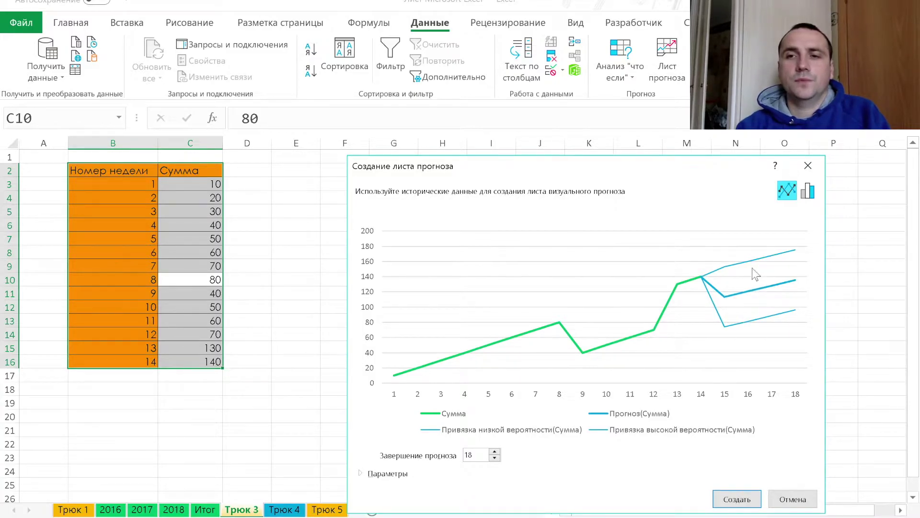
left_click(810, 192)
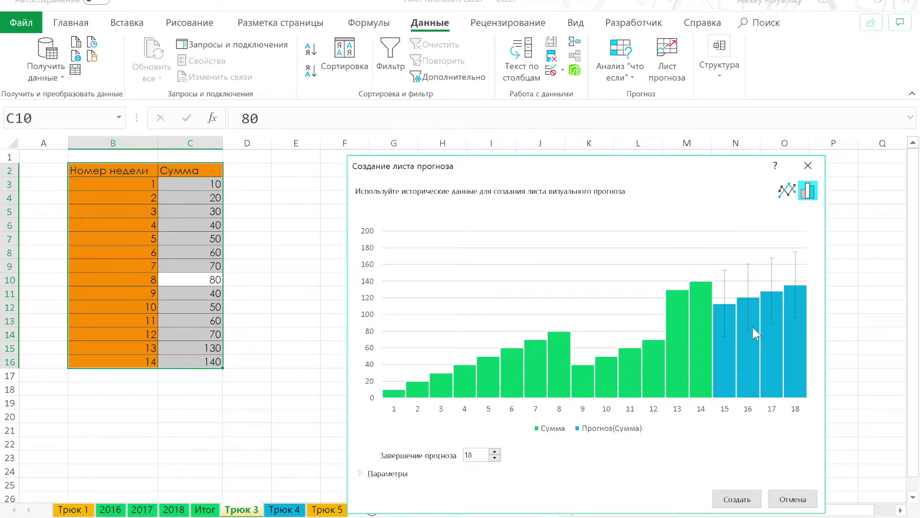
Begin a СУММЕСЛИ formula in cell H3 of sheet Трюк 4.
type("сум")
key("Down")
key("Tab")
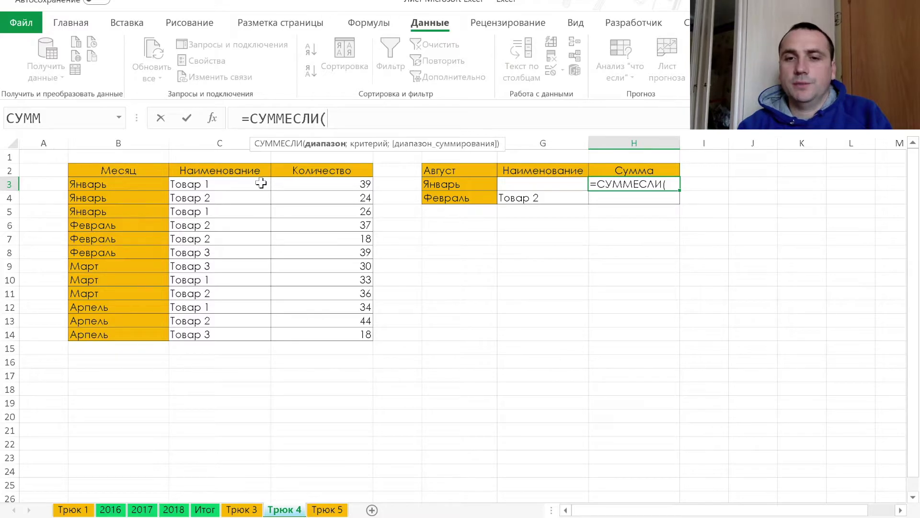
Complete H3 as =СУММЕСЛИ(B3:B14;F3;D3:D14) so it returns 89, then check D3:D5.
mouse_move(143, 184)
left_mouse_down()
mouse_move(127, 348)
mouse_move(132, 335)
left_mouse_up()
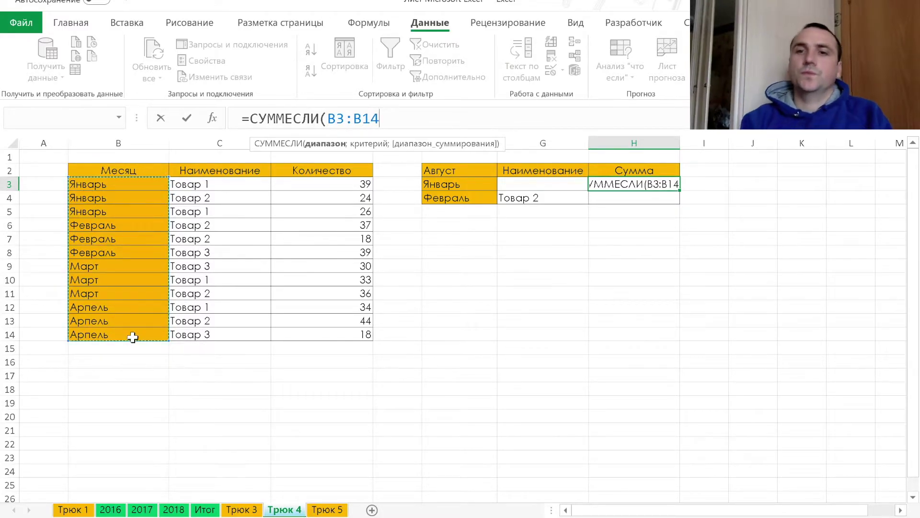
type(";")
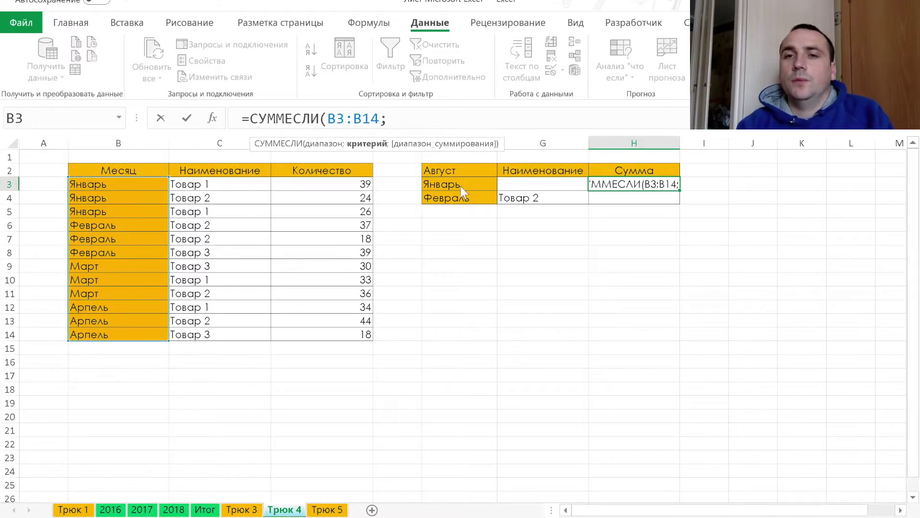
left_click(460, 186)
type(";")
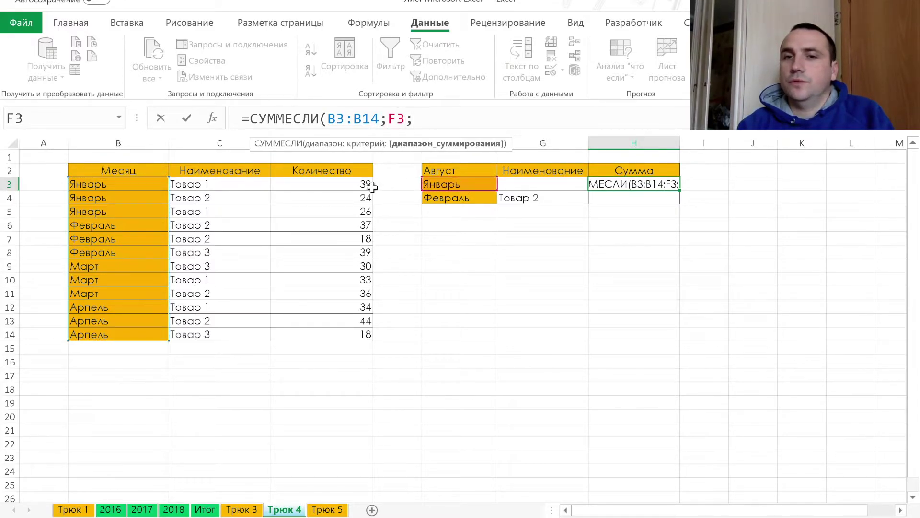
left_click_drag(359, 189, 334, 329)
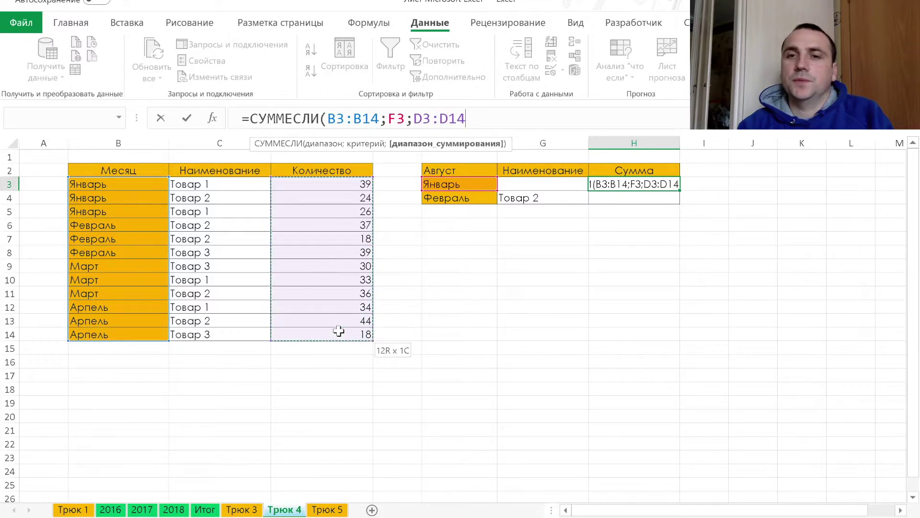
left_click(186, 119)
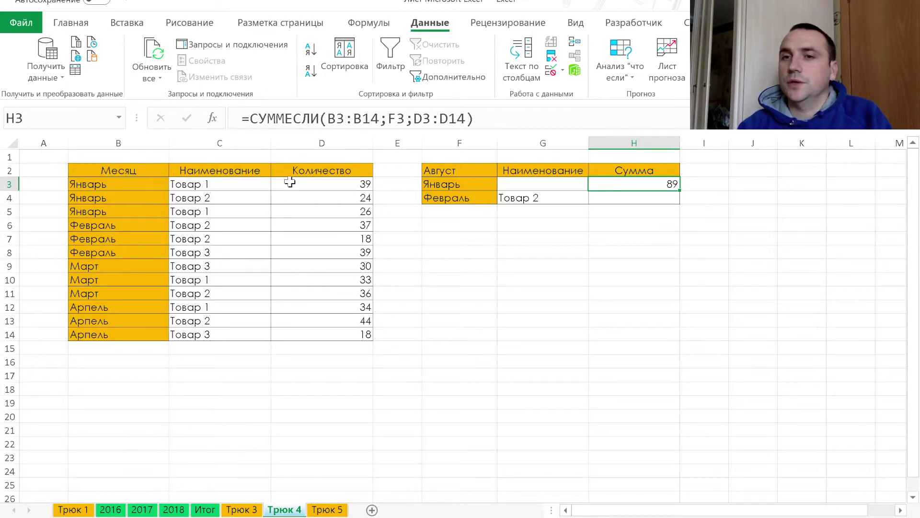
left_click_drag(290, 182, 292, 211)
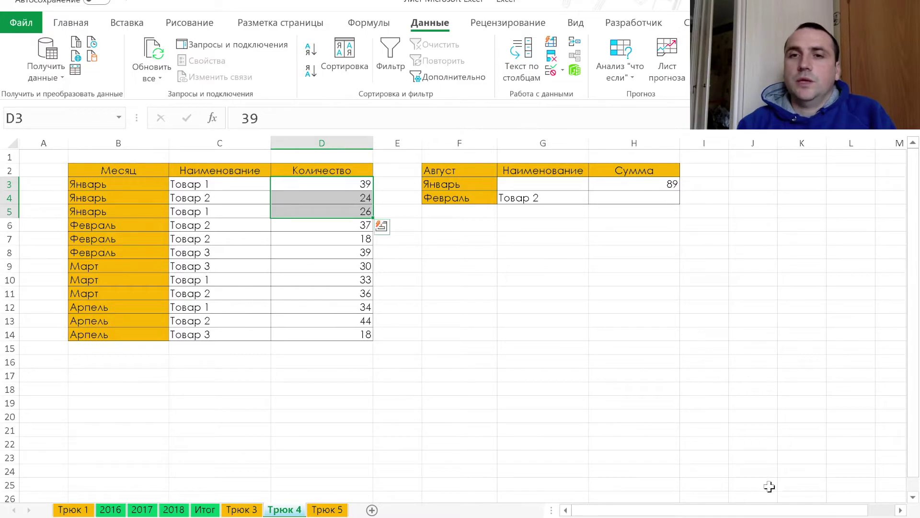
In H4 start a СУММЕСЛИМН formula with D3:D14 as the sum range.
left_click(641, 198)
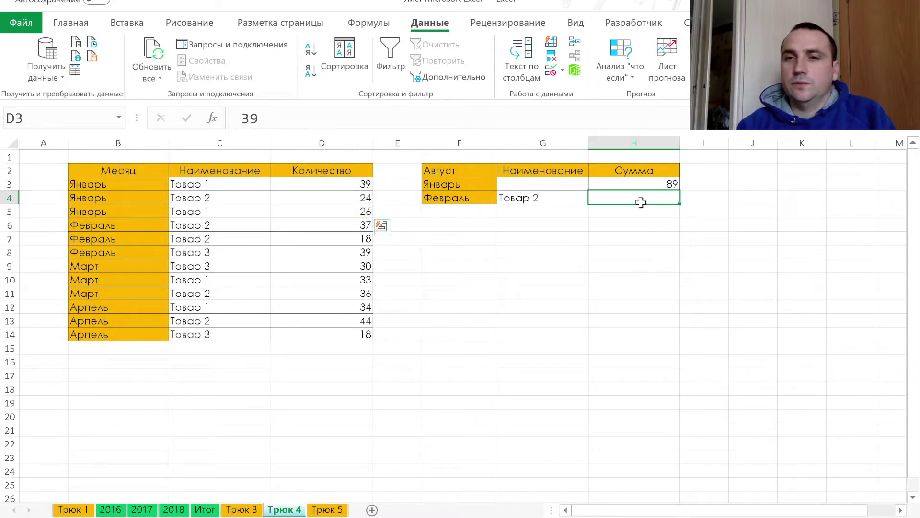
type("=с")
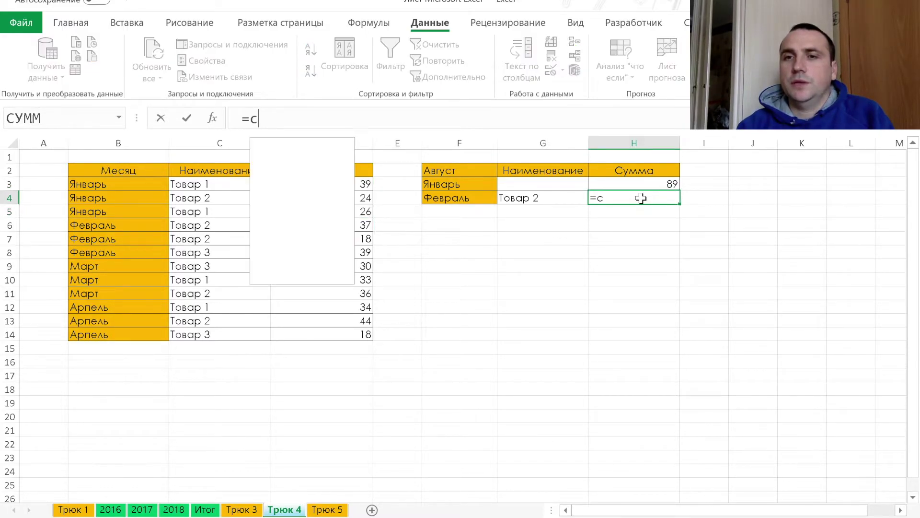
type("у")
key("Down")
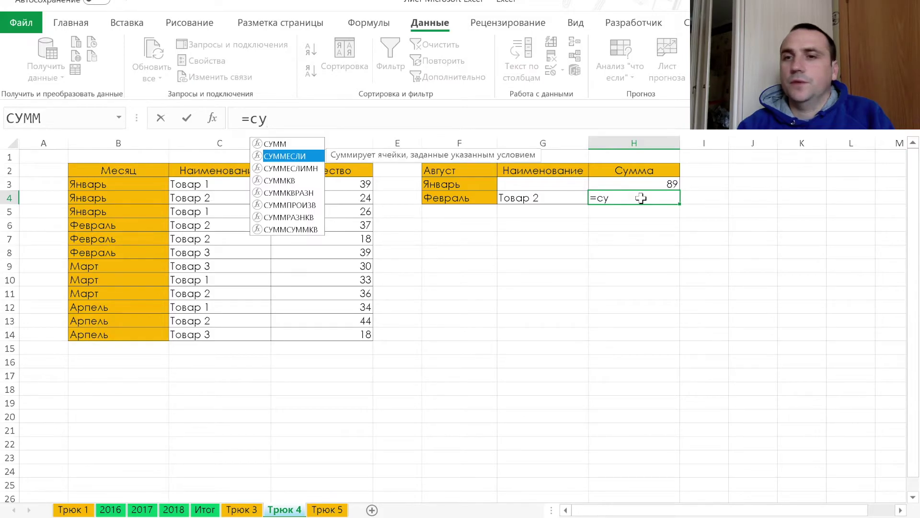
key("Down")
key("Tab")
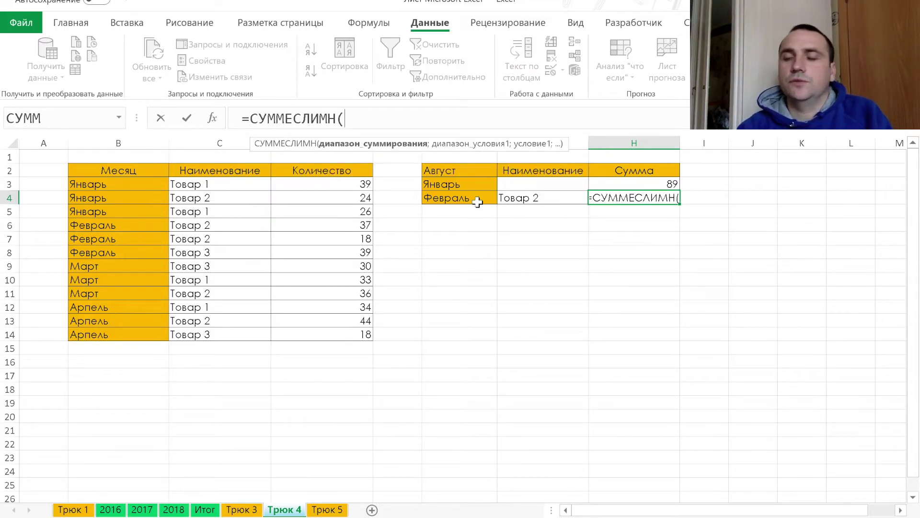
left_click_drag(366, 185, 335, 333)
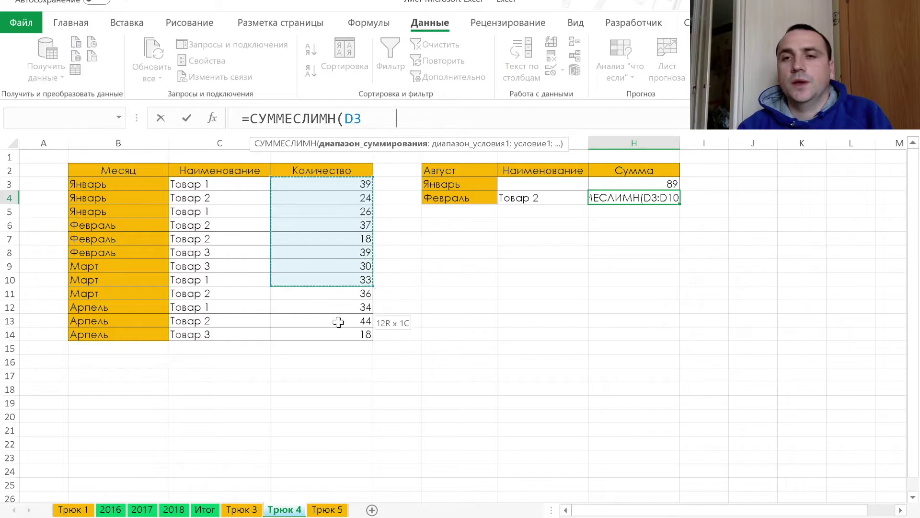
type(":D14;")
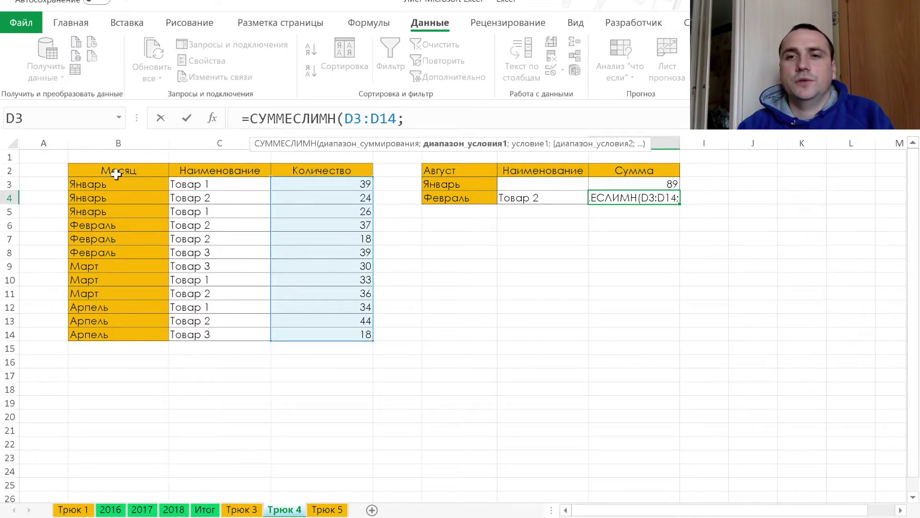
Add the conditions B3:B14 = Февраль and C3:C14 = Товар 2, then confirm the total of 55 against D6:D7.
left_click_drag(115, 184, 123, 334)
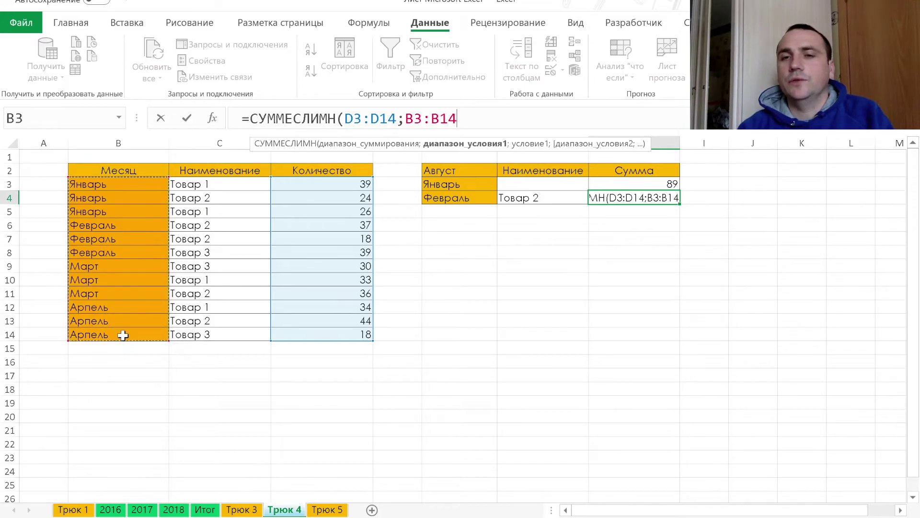
type(";")
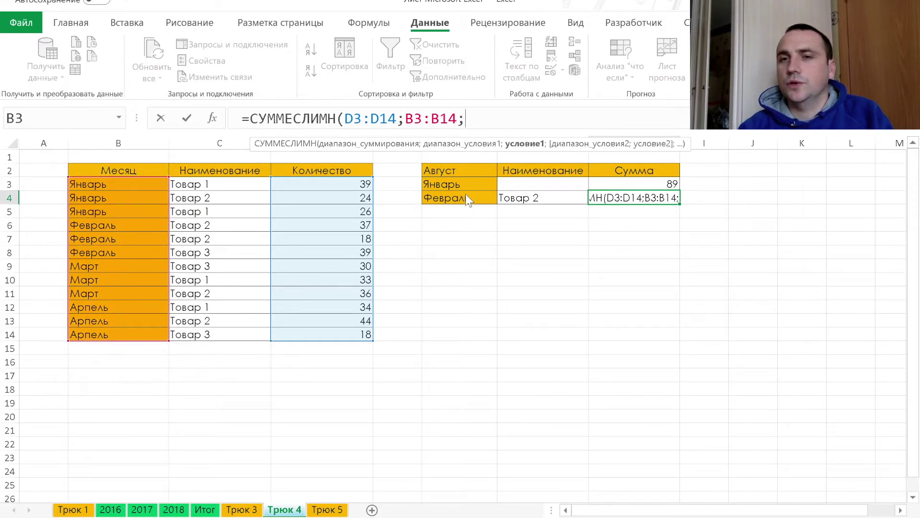
left_click(467, 197)
type(";")
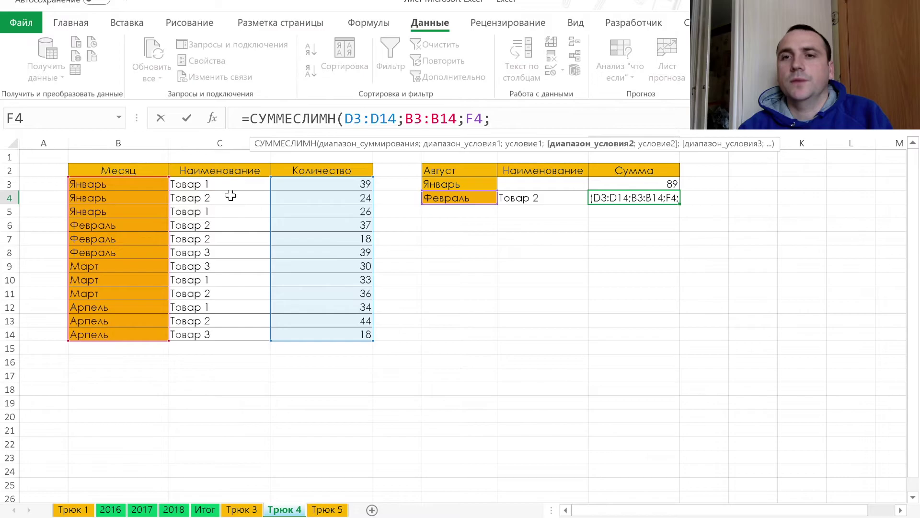
left_click_drag(231, 183, 229, 333)
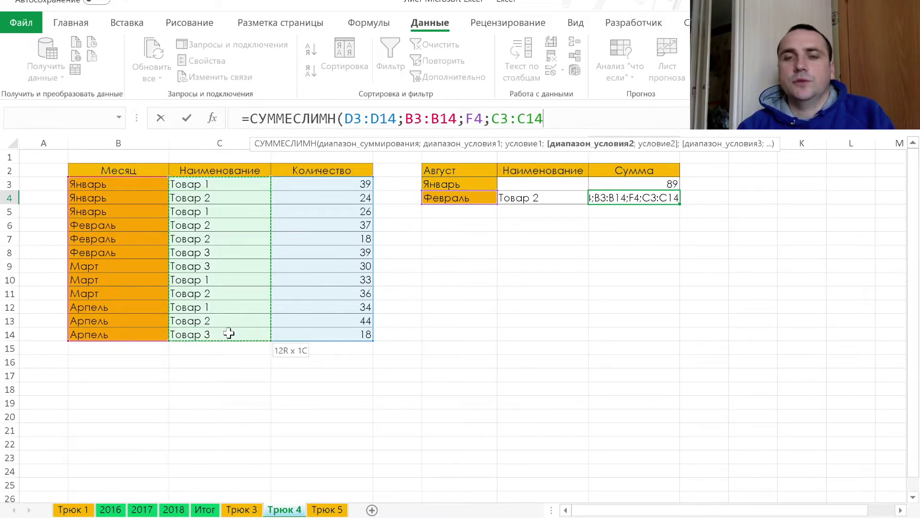
type(";")
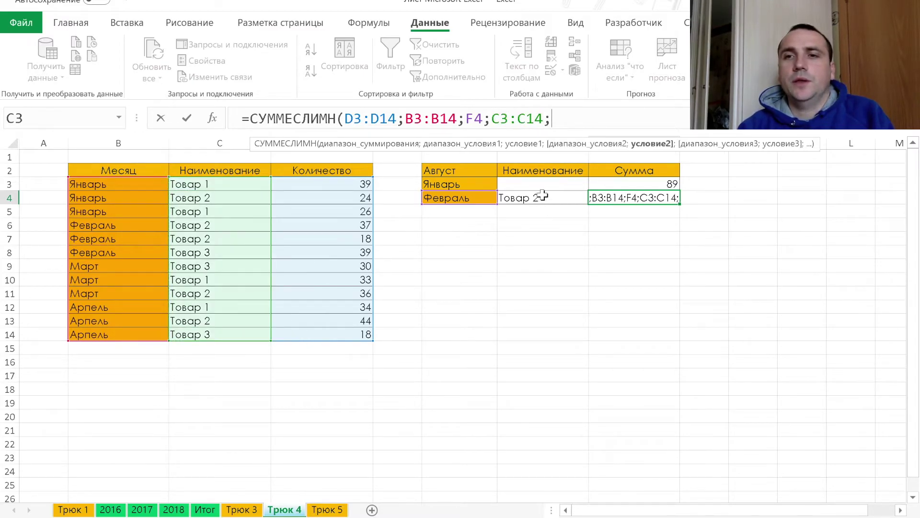
left_click(543, 196)
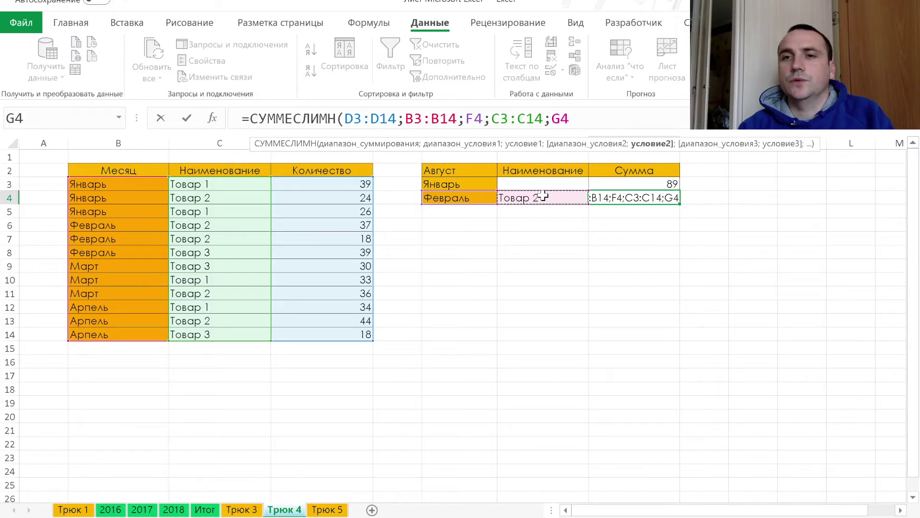
left_click(187, 119)
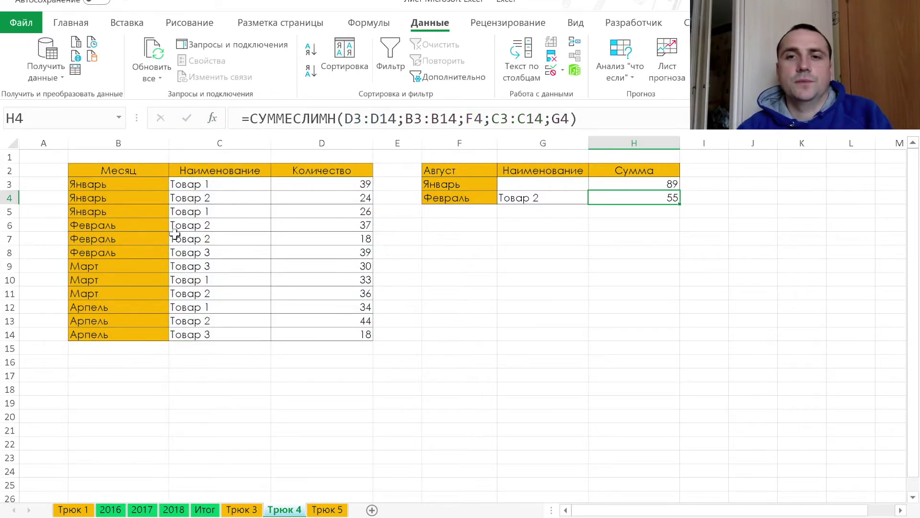
left_click_drag(303, 228, 321, 240)
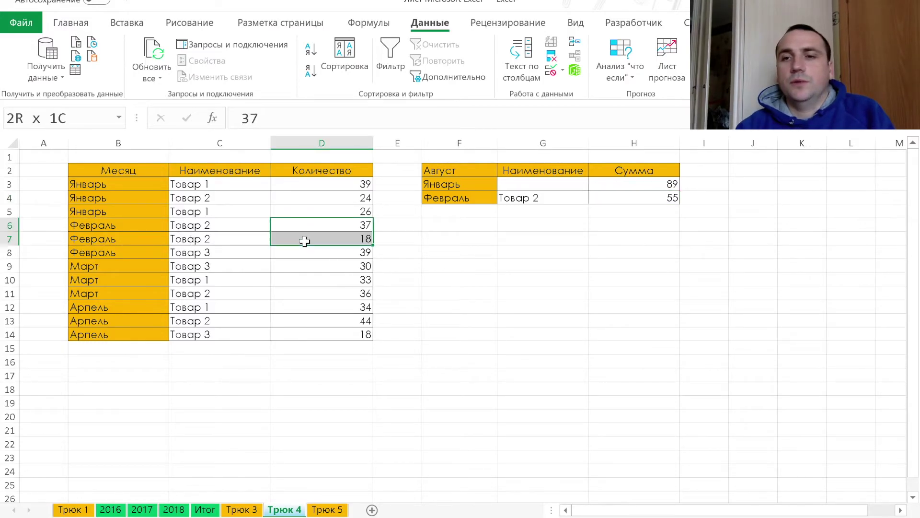
left_click(316, 266)
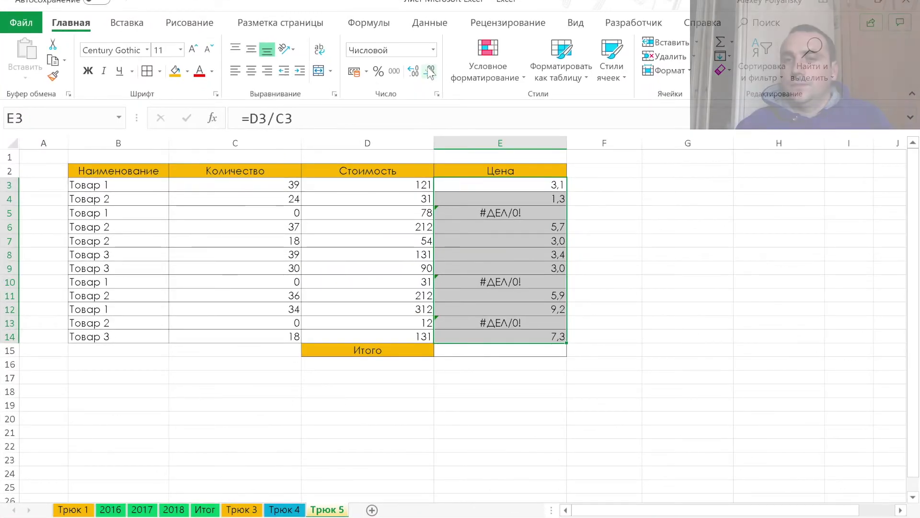
Show the Цена prices with two decimals and extend the price formula down to Итого in E15.
left_click(411, 72)
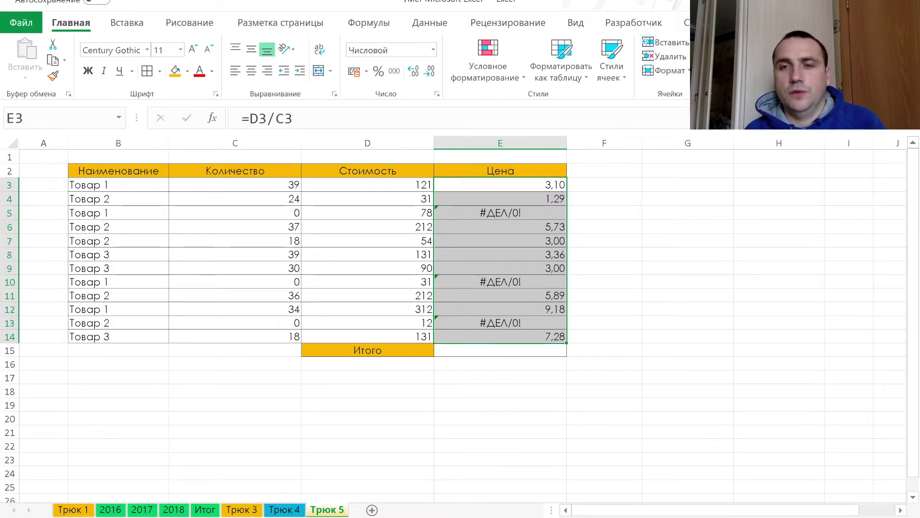
left_click_drag(566, 342, 567, 357)
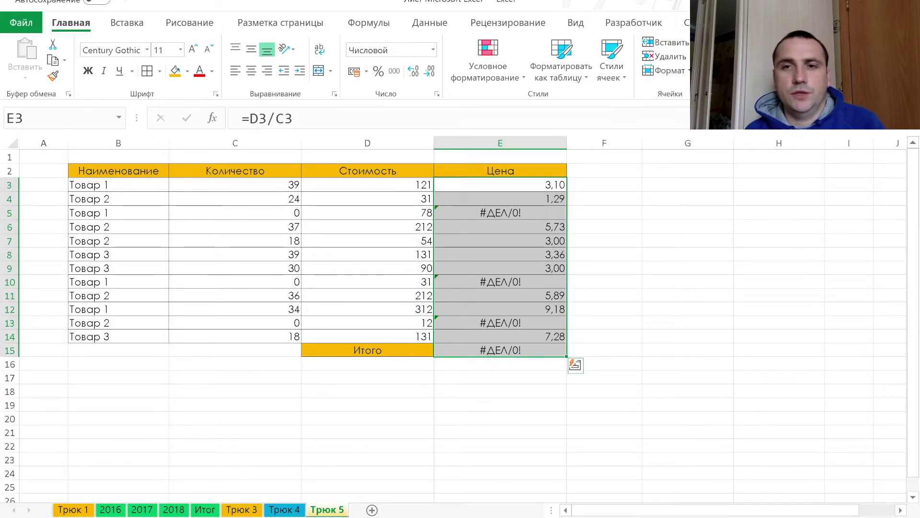
key("Up")
key("Down")
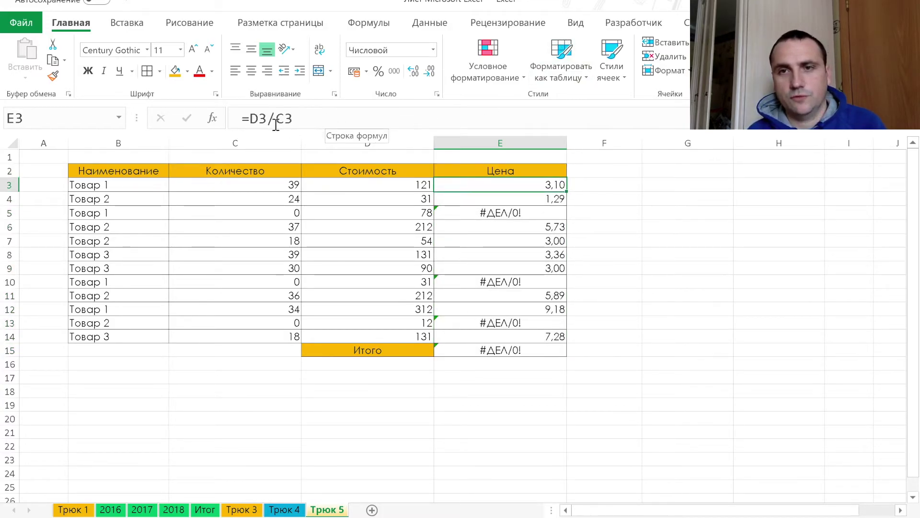
left_click(254, 123)
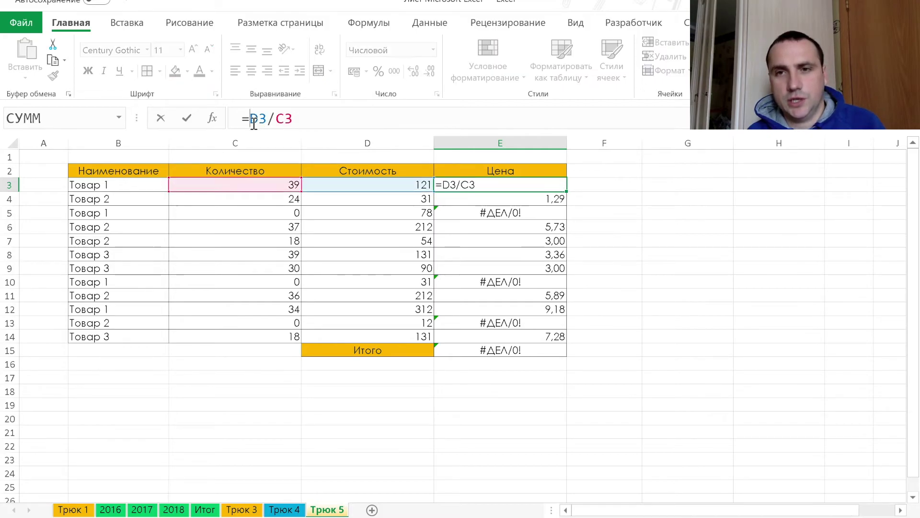
Change the formula in E3 to =ЕСЛИОШИБКА(D3/C3;0).
type("если")
key("Down")
key("Down")
key("Tab")
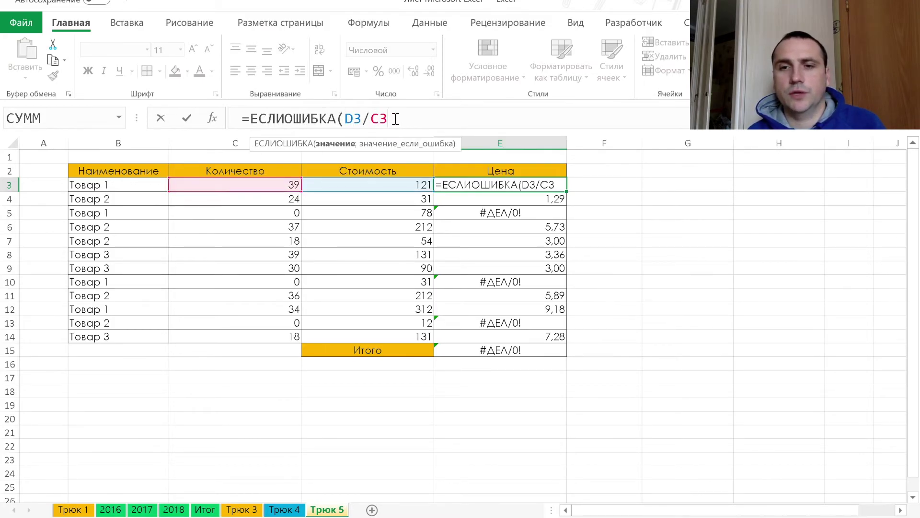
type(";")
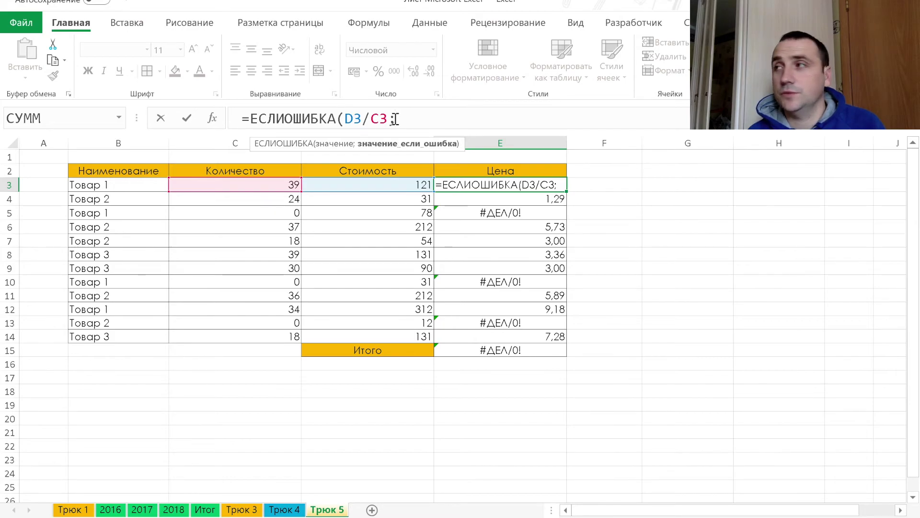
type(")")
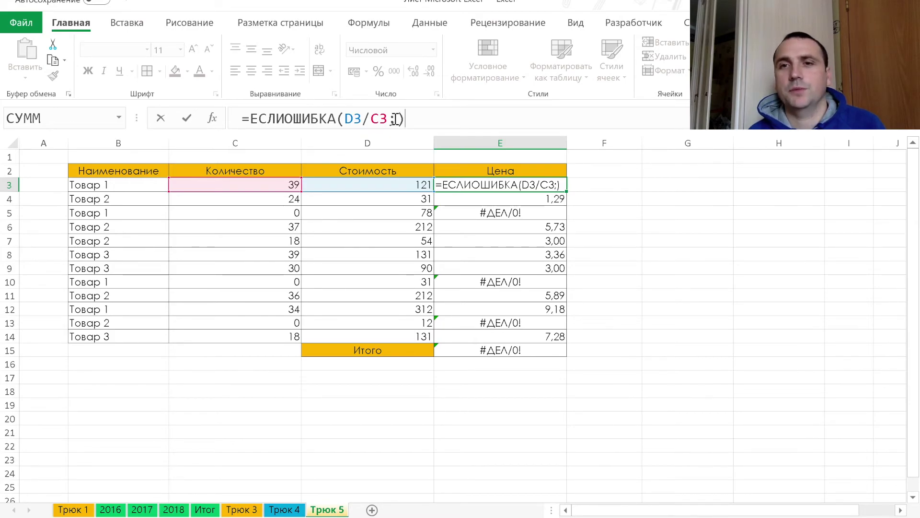
key("BackSpace")
type("0")
key("Return")
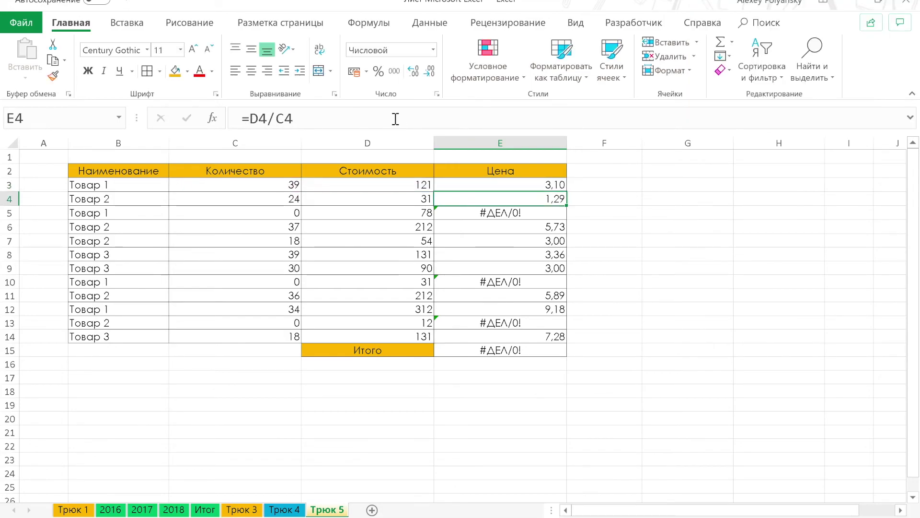
Fill the formula down E3:E14 so zero-quantity rows show 0,00 and Итого reads 41,83.
key("Down")
key("Up")
key("Up")
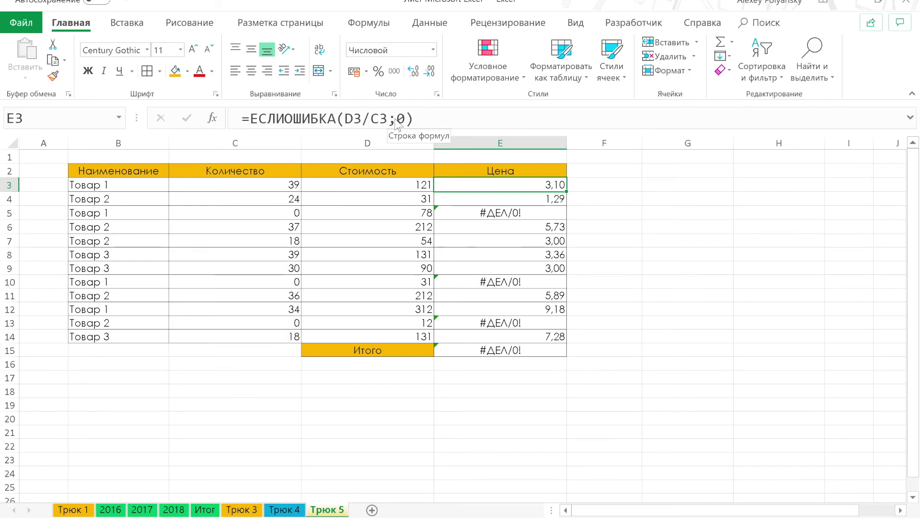
key("ctrl+shift+Down")
key("shift+Up")
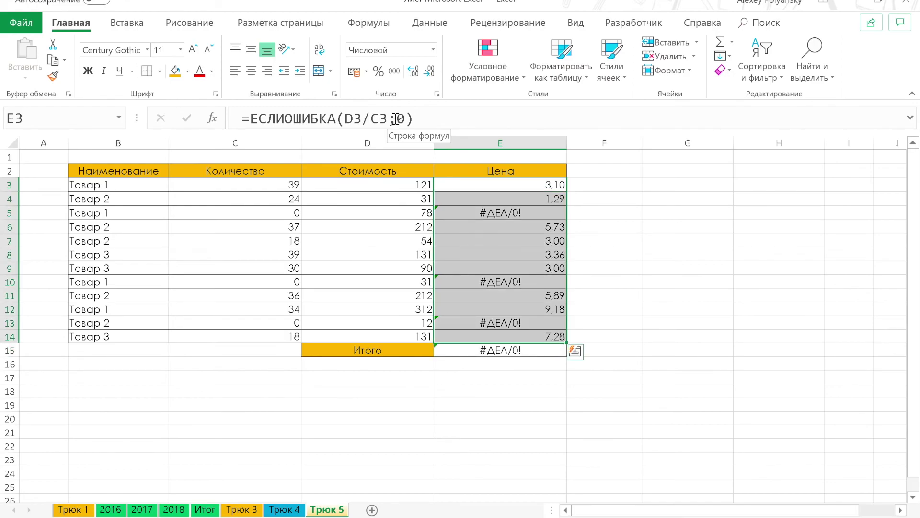
key("ctrl+Return")
key("Down")
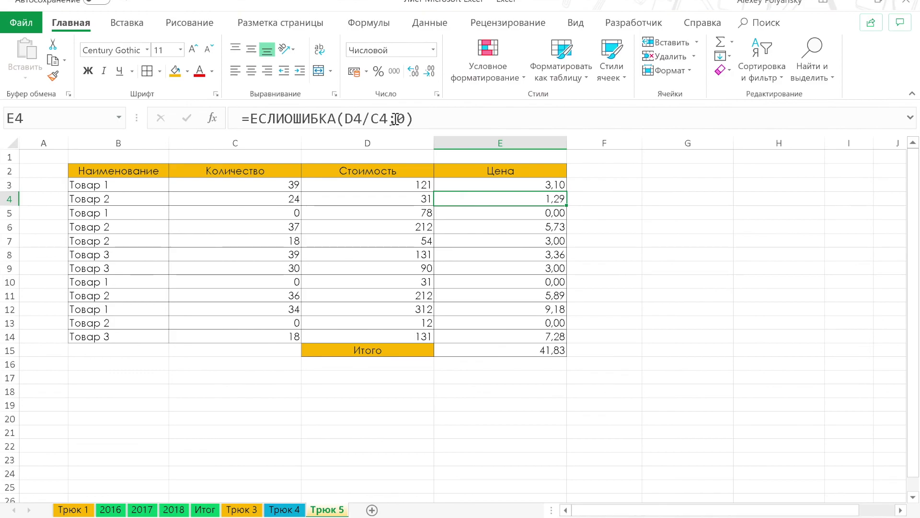
key("Down")
key("Down")
key("Down")
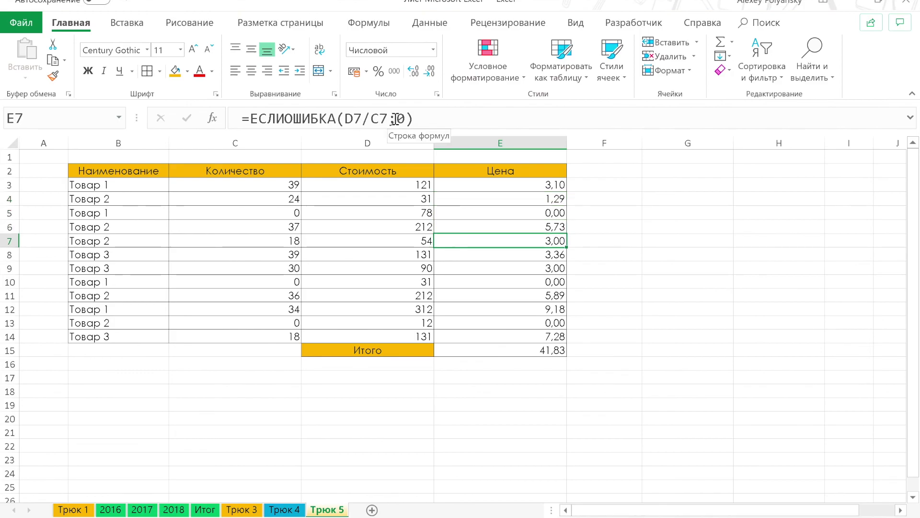